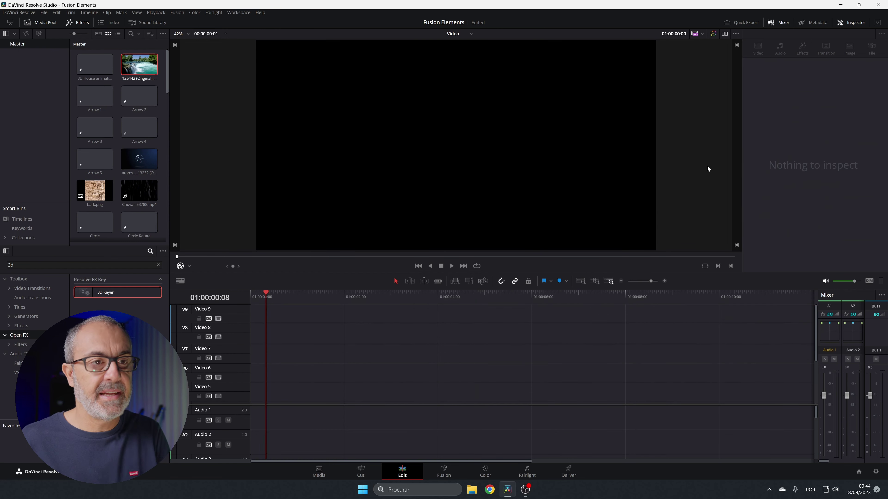
Step: Place the desert_-_88660 clip at the start of Video 1 and trim its end to 01:00:04:07
{"action": "key", "text": "Home"}
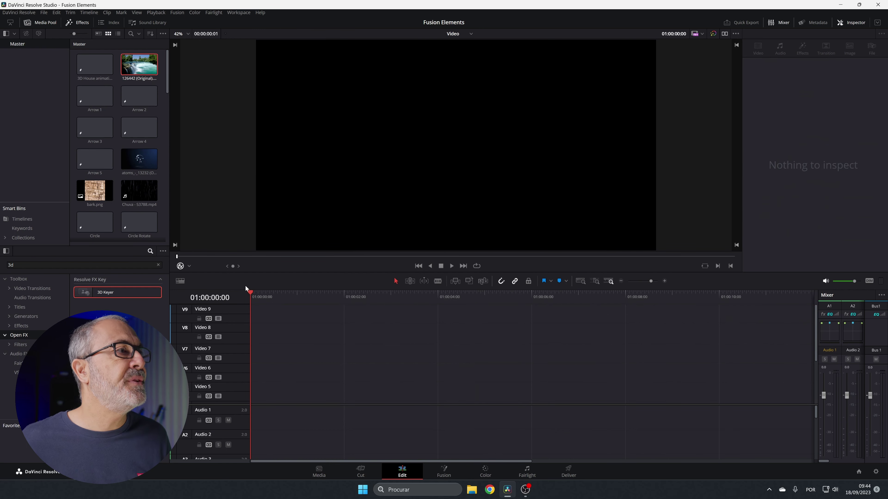
{"action": "scroll", "coordinate": [136, 154], "scroll_direction": "down", "scroll_amount": 6}
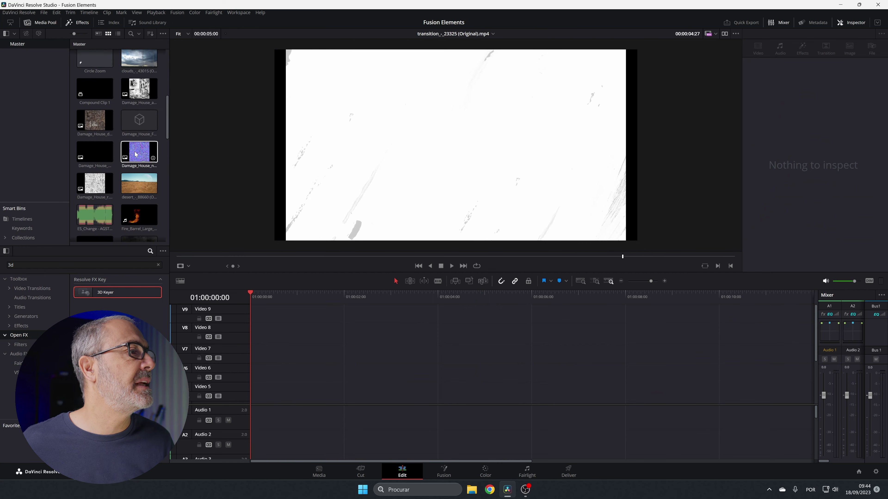
{"action": "scroll", "coordinate": [135, 154], "scroll_direction": "up", "scroll_amount": 1}
{"action": "left_click", "coordinate": [134, 220]}
{"action": "left_click_drag", "start_coordinate": [135, 219], "coordinate": [260, 389]}
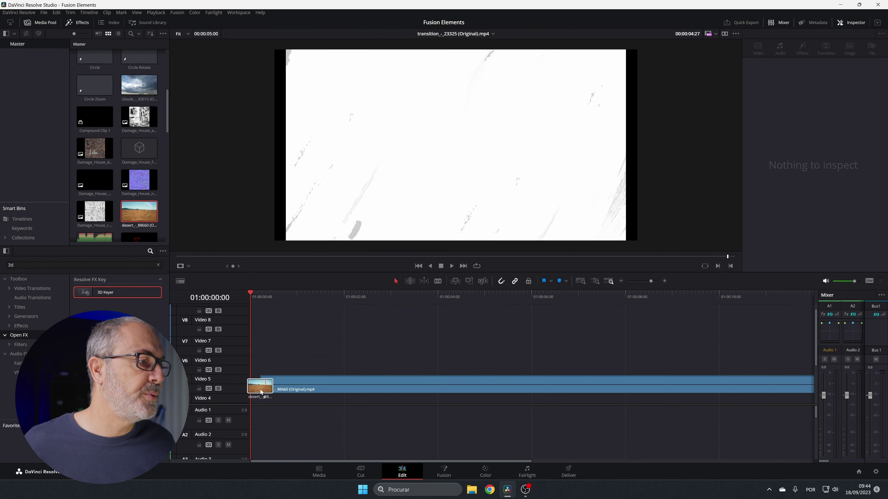
{"action": "left_click_drag", "start_coordinate": [250, 297], "coordinate": [452, 309]}
{"action": "key", "text": "shift+bracketright"}
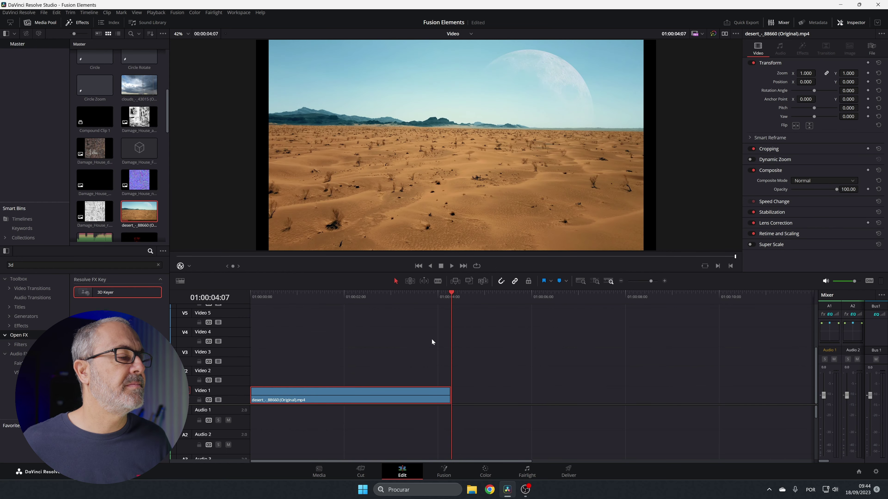
Step: Play back the desert clip and set its zoom to 1.140 to fill the frame
{"action": "key", "text": "space"}
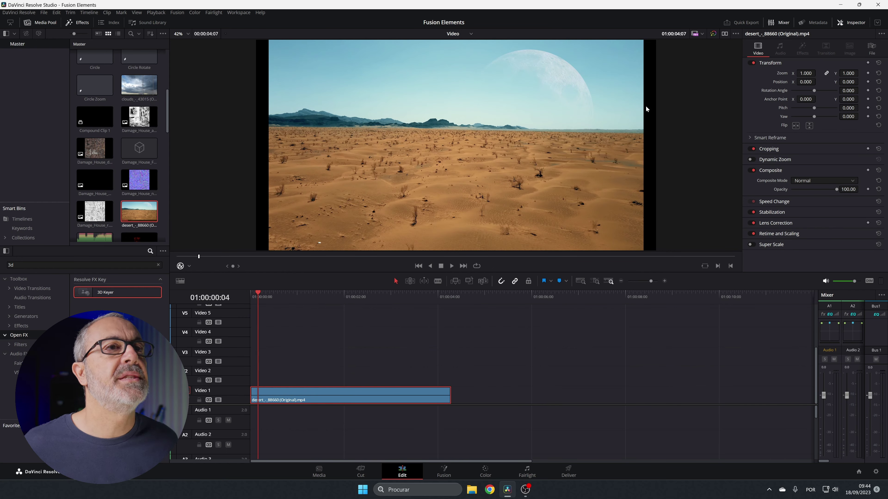
{"action": "key", "text": "q"}
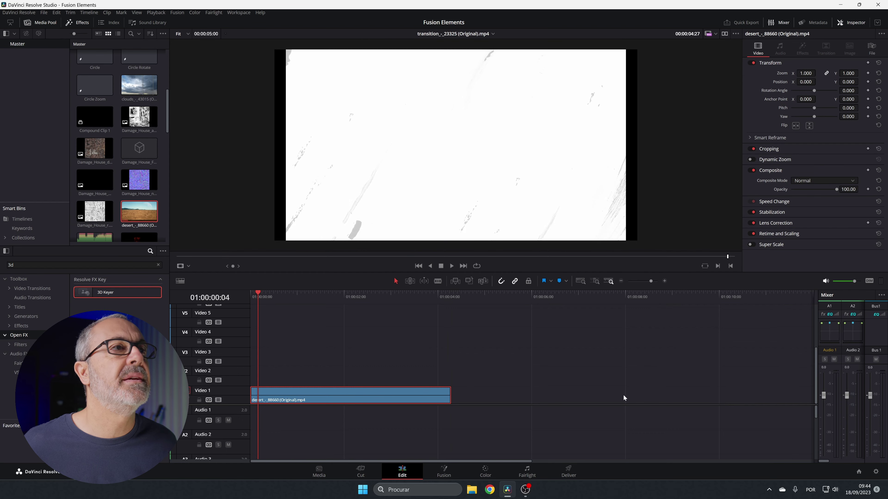
{"action": "left_click", "coordinate": [419, 396]}
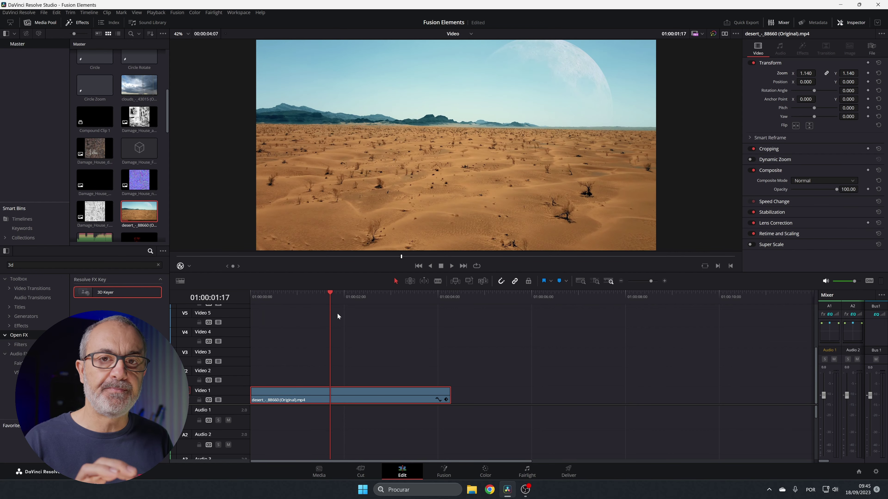
Step: Add the transition_-_23325 clip to Video 2 above the desert clip, starting at 01:00:01:17
{"action": "scroll", "coordinate": [119, 140], "scroll_direction": "down", "scroll_amount": 5}
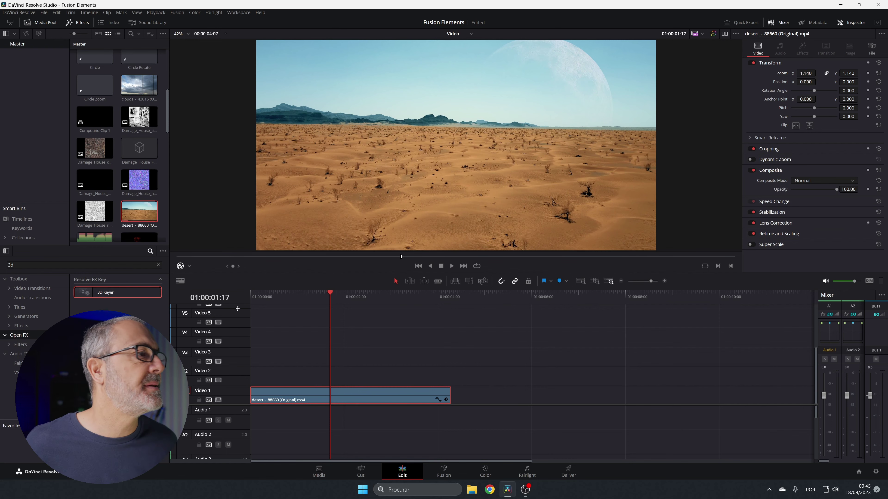
{"action": "left_click", "coordinate": [140, 123]}
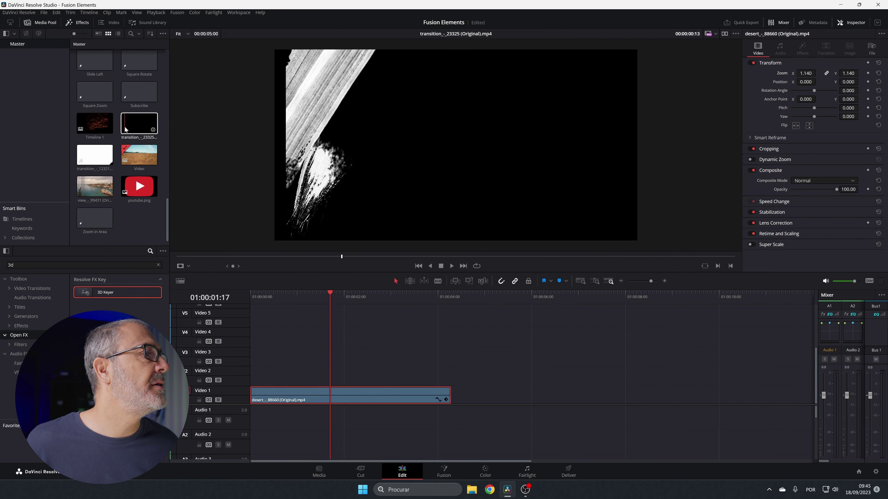
{"action": "left_click_drag", "start_coordinate": [138, 131], "coordinate": [330, 376]}
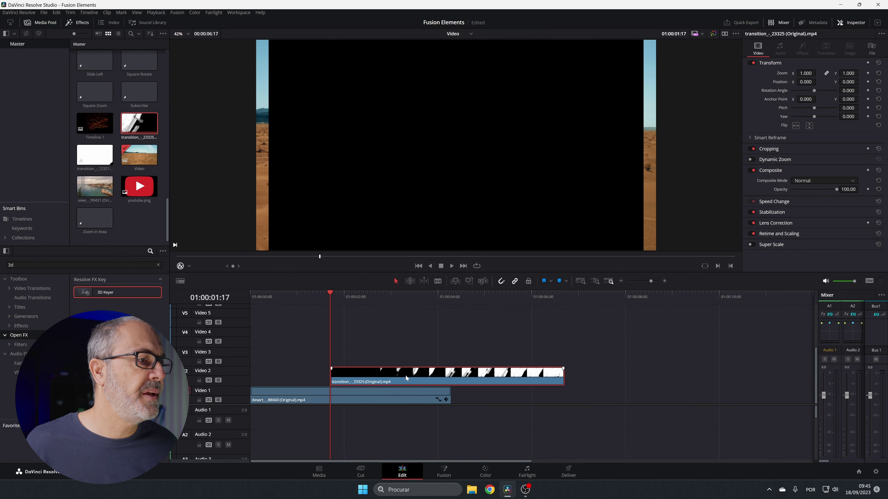
Step: Shift the transition clip earlier to start at 01:00:00:20 and ripple-trim its beginning up to 01:00:01:17
{"action": "left_click_drag", "start_coordinate": [406, 376], "coordinate": [366, 375]}
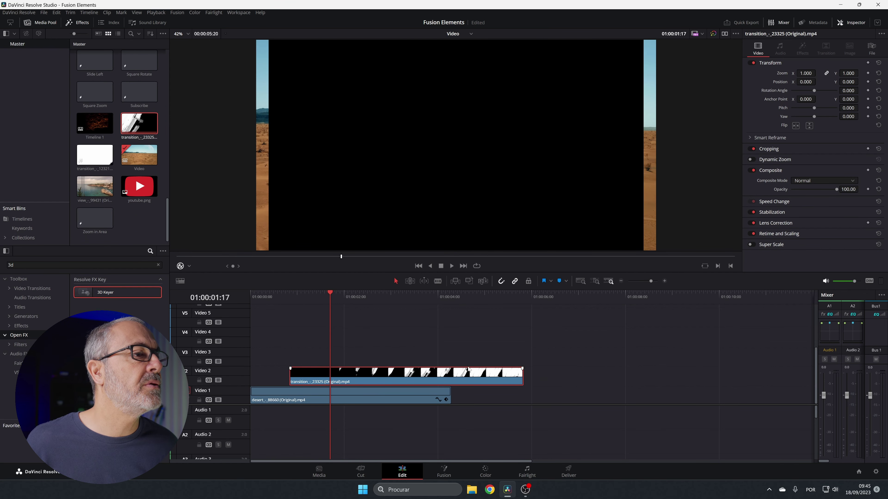
{"action": "left_click_drag", "start_coordinate": [437, 378], "coordinate": [436, 377]}
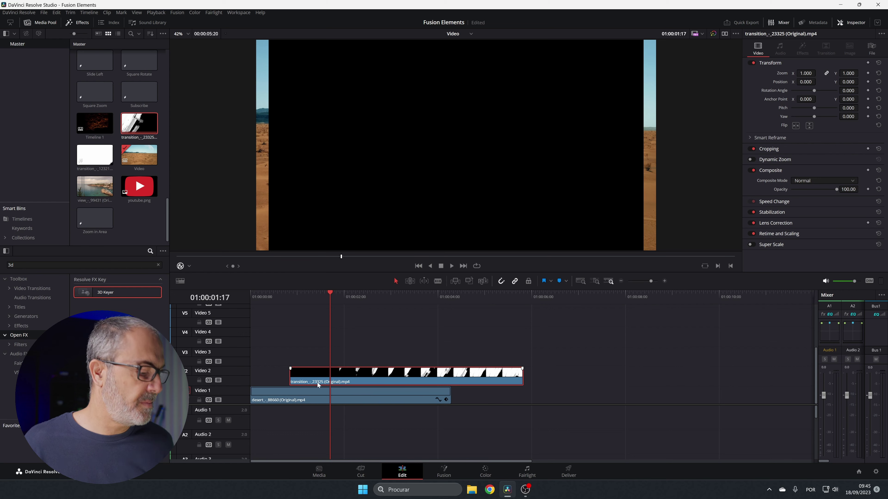
{"action": "key", "text": "ctrl+shift+bracketleft"}
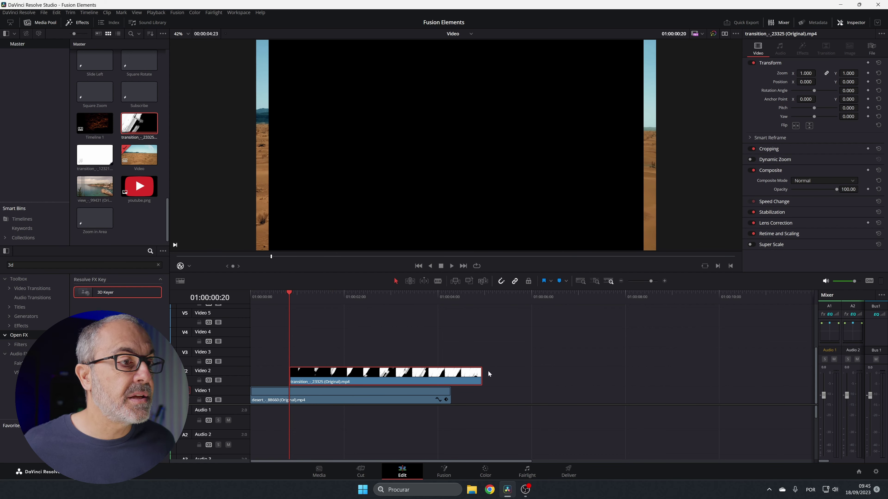
Step: Retime the transition clip to 200% speed and align its end with the end of the desert clip
{"action": "right_click", "coordinate": [407, 376]}
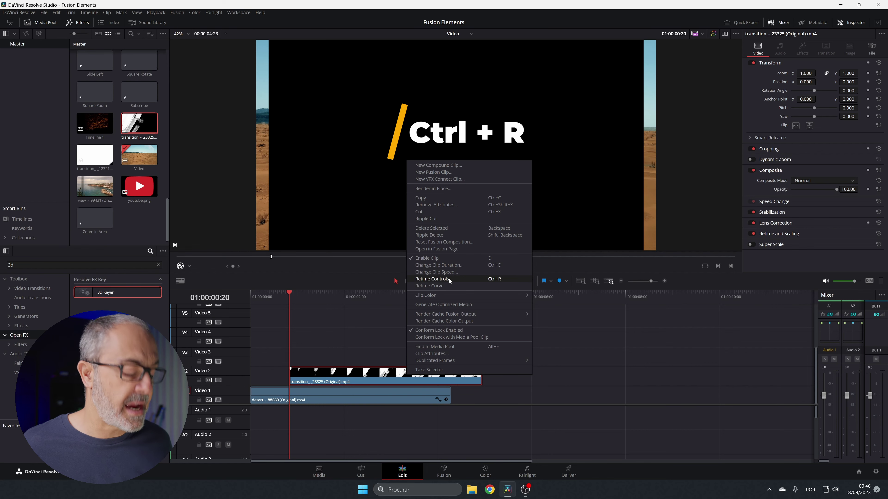
{"action": "left_click", "coordinate": [432, 279]}
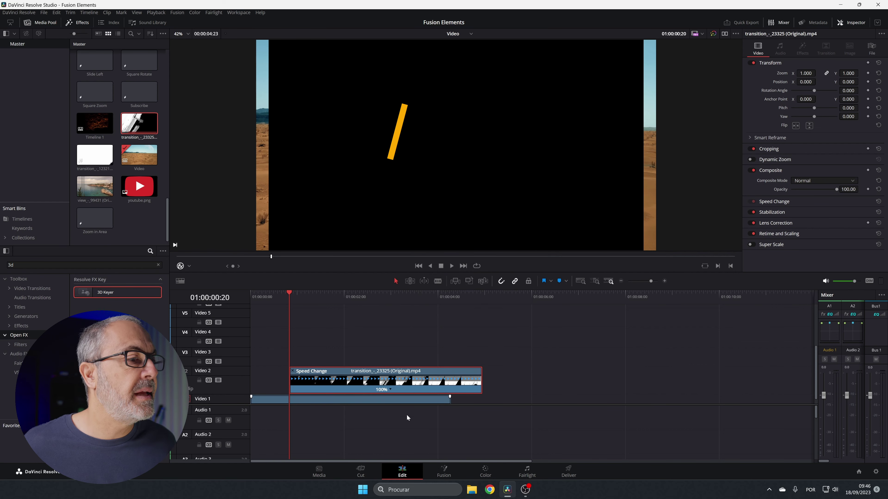
{"action": "left_click", "coordinate": [390, 390]}
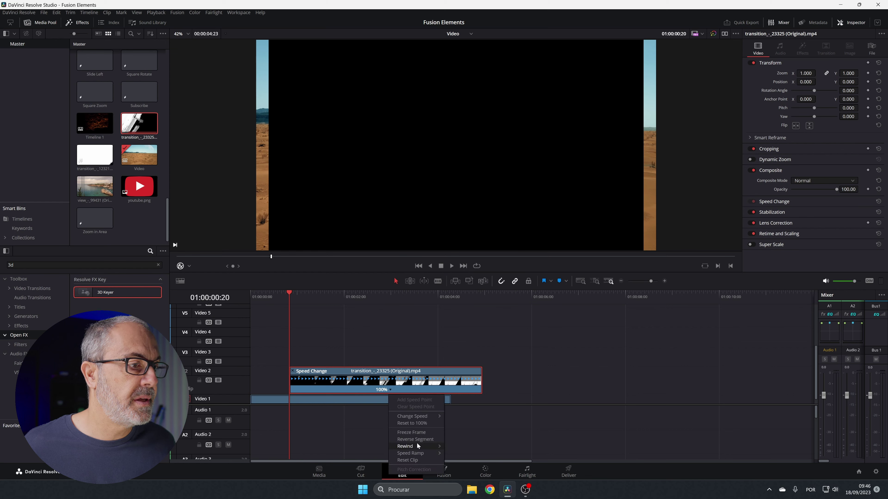
{"action": "mouse_move", "coordinate": [429, 418]}
{"action": "left_click", "coordinate": [480, 469]}
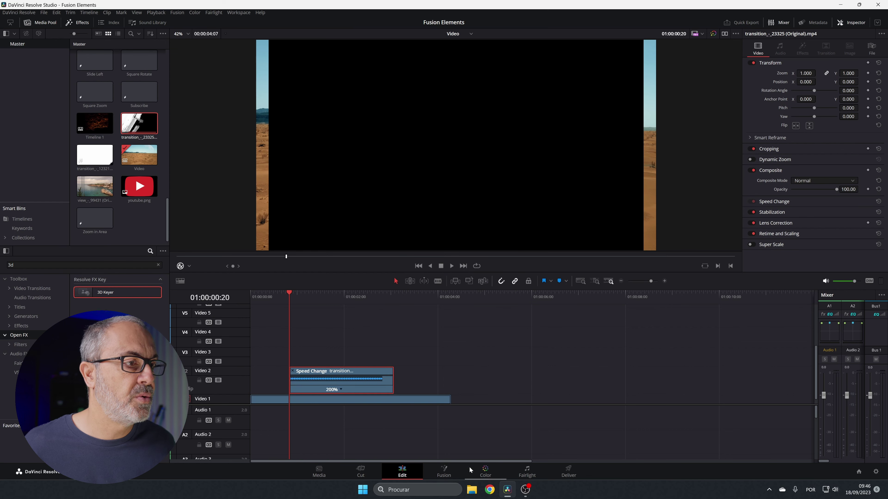
{"action": "left_click_drag", "start_coordinate": [356, 385], "coordinate": [421, 384]}
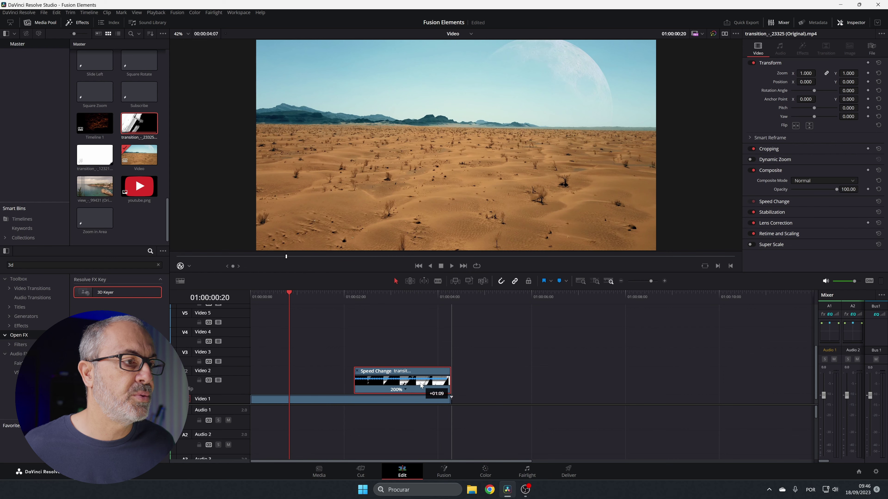
{"action": "left_click", "coordinate": [419, 360]}
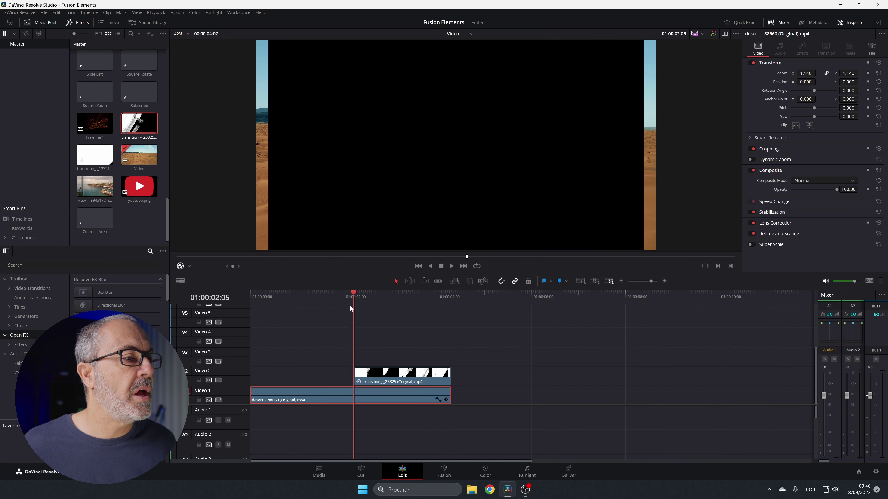
Step: At 01:00:03:00, set the transition clip's zoom to 1.080 to fill the frame, and save the project
{"action": "left_click_drag", "start_coordinate": [350, 305], "coordinate": [391, 301]}
{"action": "left_click", "coordinate": [421, 375]}
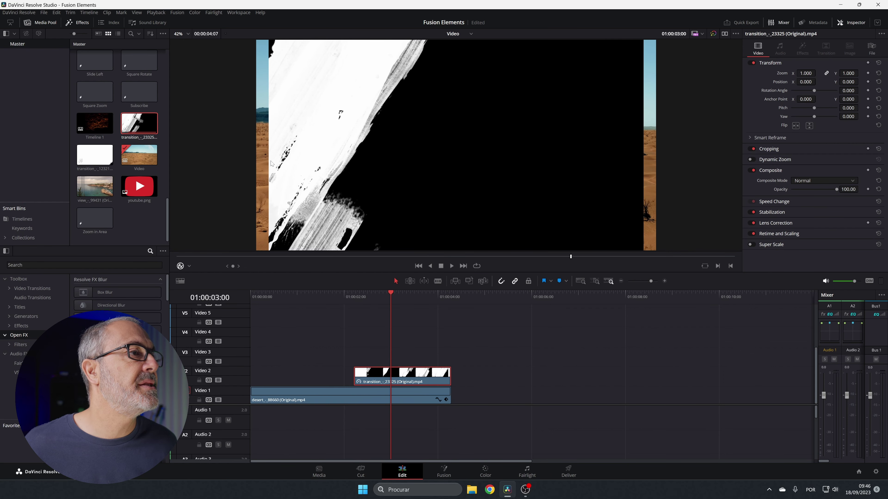
{"action": "key", "text": "q"}
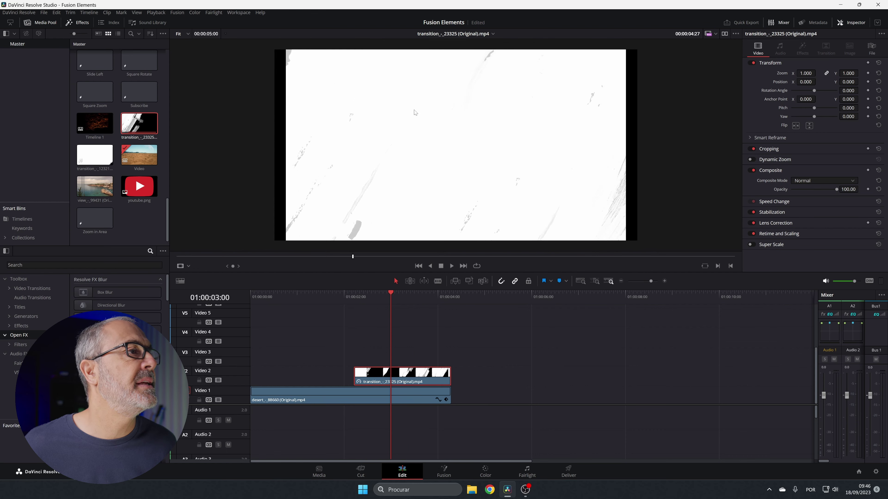
{"action": "left_click", "coordinate": [426, 376]}
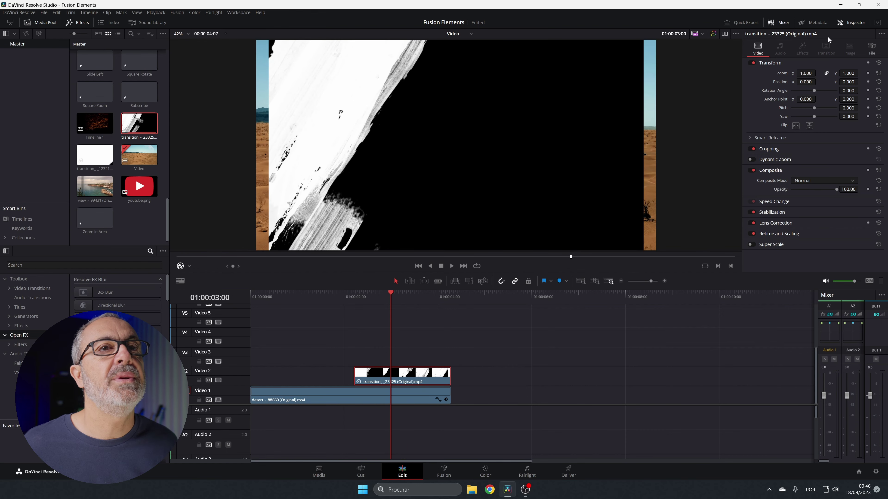
{"action": "left_click_drag", "start_coordinate": [804, 74], "coordinate": [803, 75]}
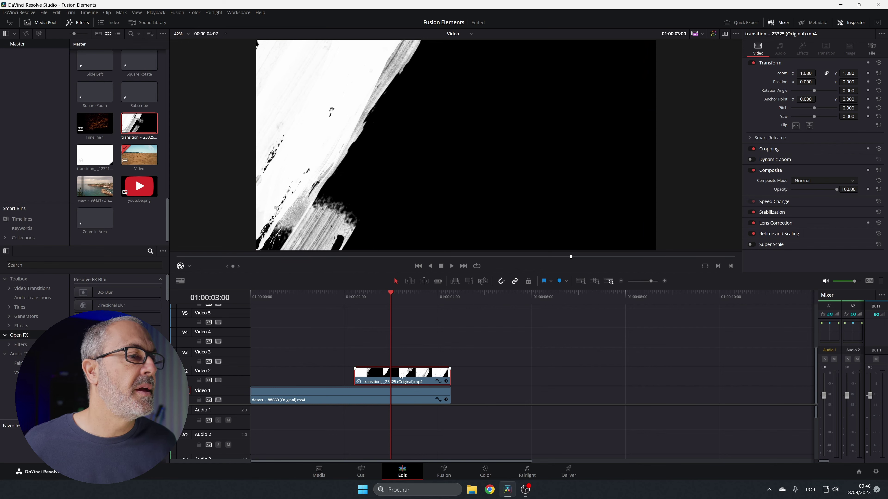
{"action": "key", "text": "ctrl+s"}
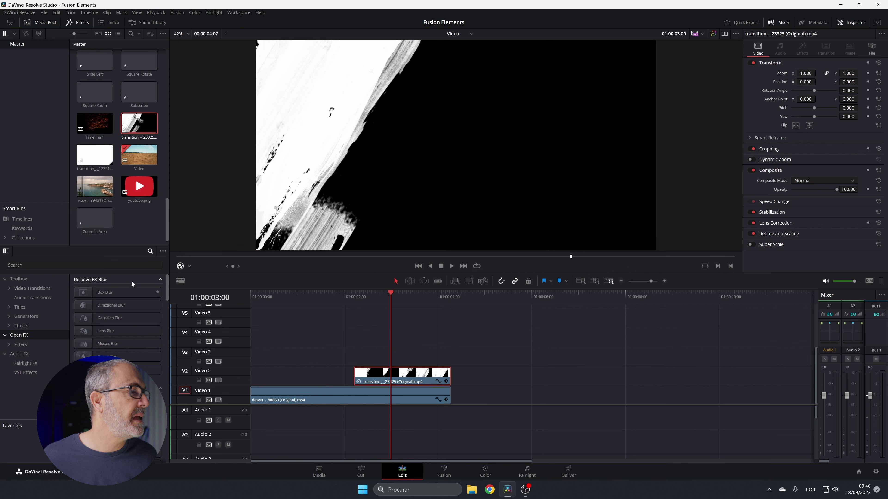
Step: Find the 3D Keyer effect by searching for "3d" and apply it to the transition clip on Video 2
{"action": "left_click", "coordinate": [83, 265]}
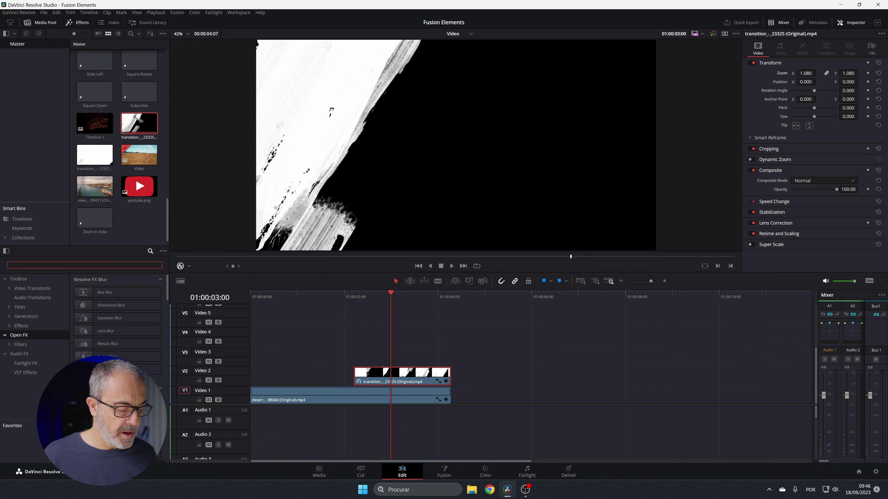
{"action": "type", "text": "3d"}
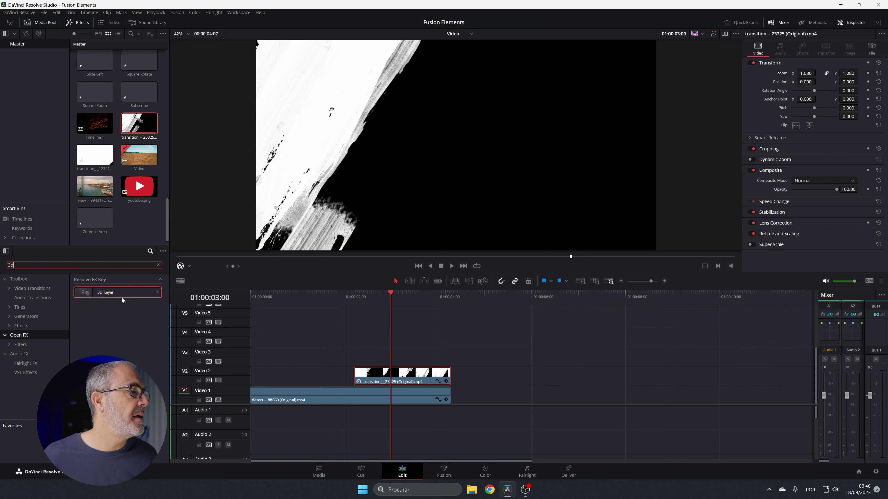
{"action": "left_click_drag", "start_coordinate": [119, 297], "coordinate": [413, 381]}
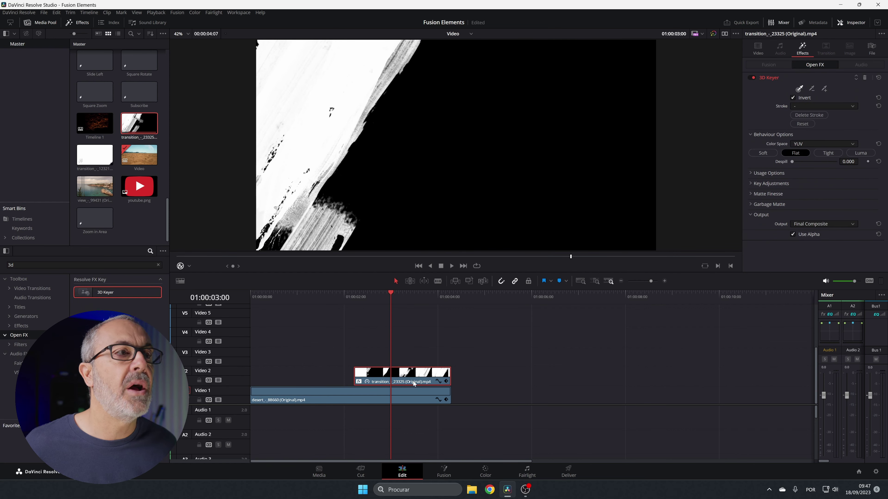
Step: Enable the Open FX Overlay in the viewer and sample the transition clip's black area with the 3D Keyer to key it out
{"action": "left_click", "coordinate": [189, 266]}
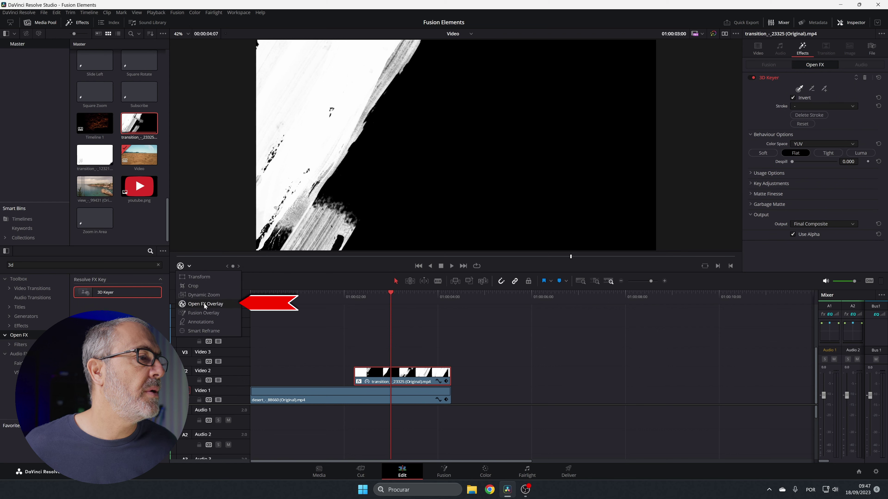
{"action": "left_click", "coordinate": [210, 304]}
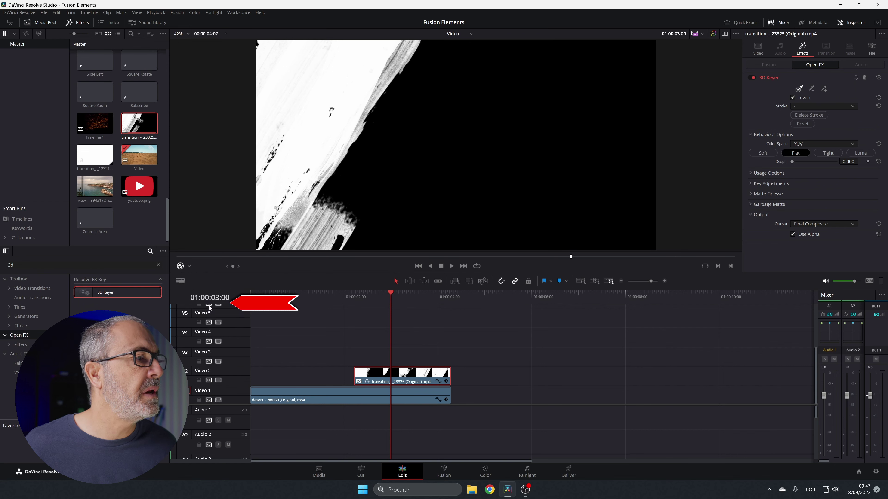
{"action": "left_click", "coordinate": [757, 48]}
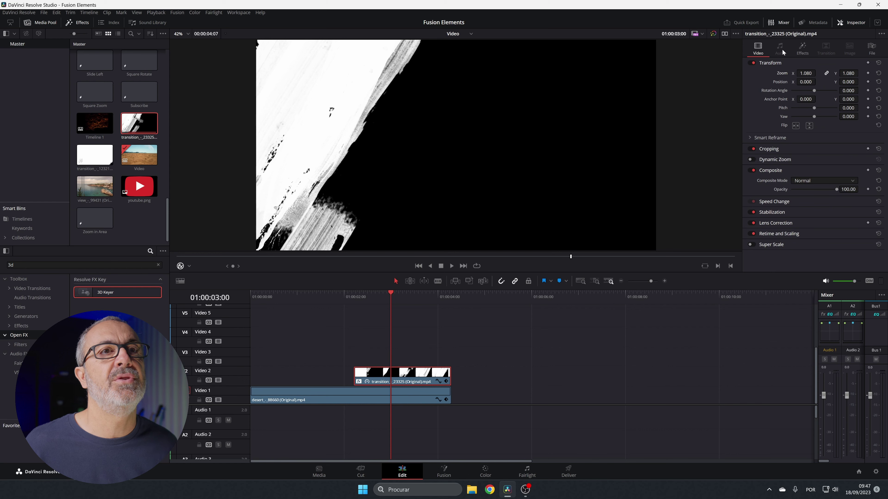
{"action": "left_click", "coordinate": [802, 49]}
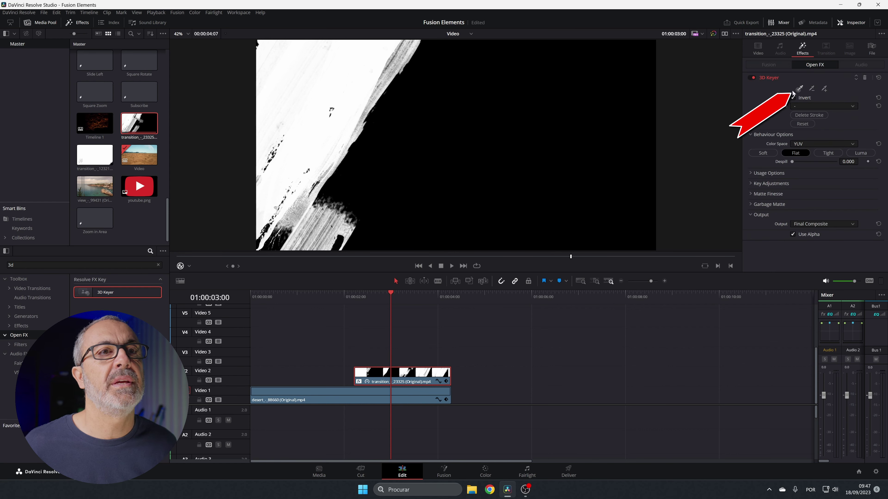
{"action": "left_click", "coordinate": [485, 177]}
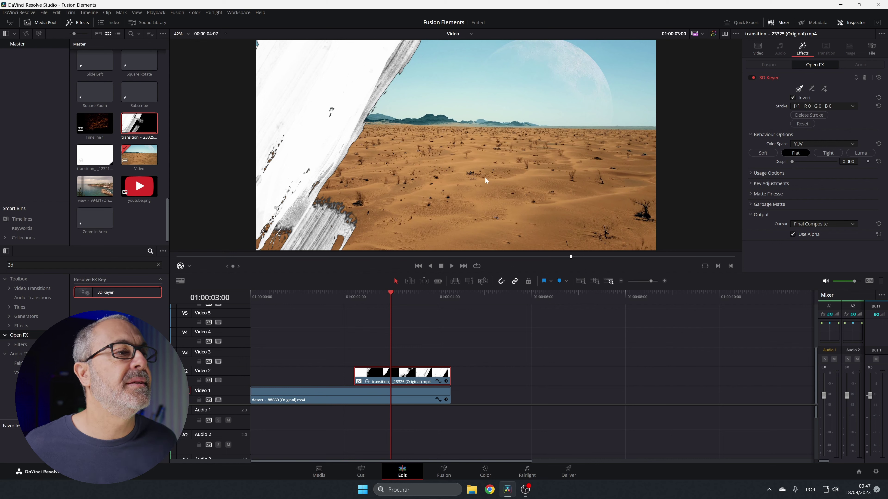
Step: Set the composite mode of the transition clip on Video 2 to Alpha
{"action": "left_click", "coordinate": [493, 350]}
{"action": "left_click", "coordinate": [409, 378]}
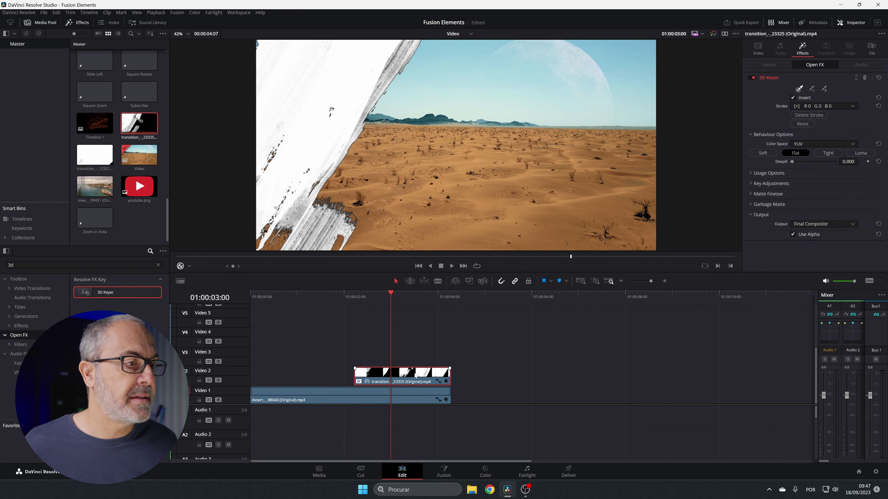
{"action": "left_click", "coordinate": [759, 50]}
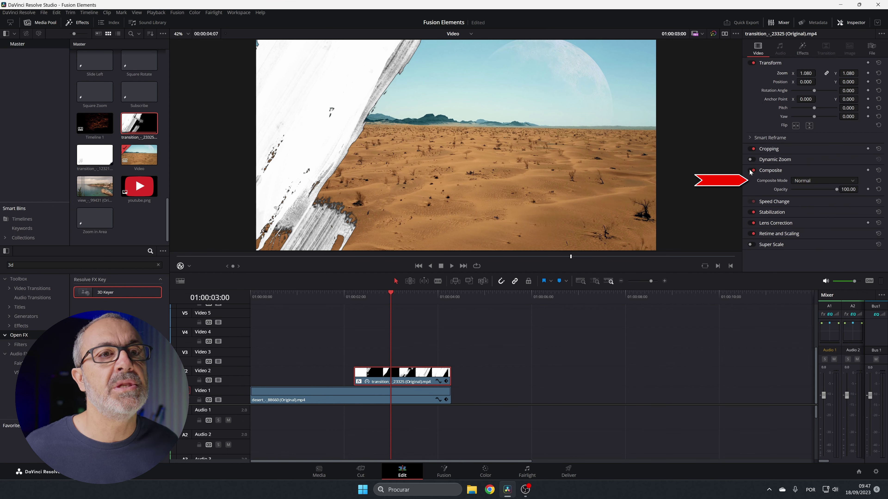
{"action": "left_click", "coordinate": [842, 179]}
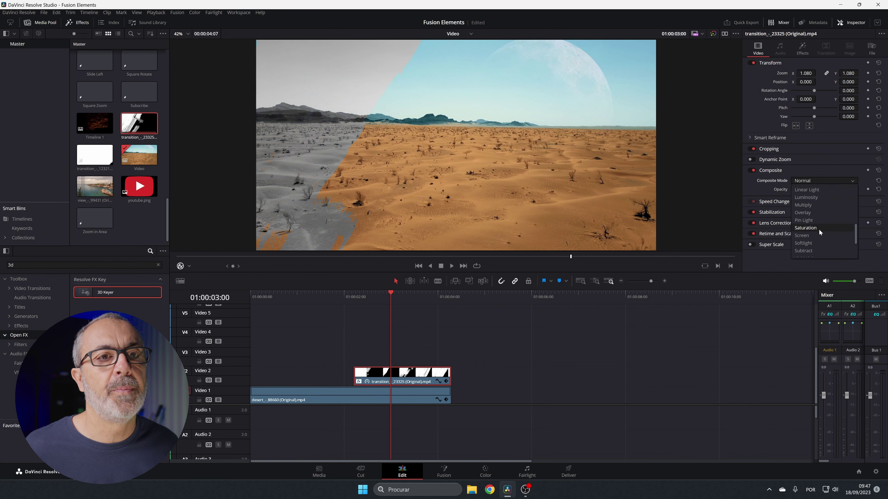
{"action": "scroll", "coordinate": [819, 229], "scroll_direction": "down", "scroll_amount": 2}
{"action": "left_click", "coordinate": [818, 230]}
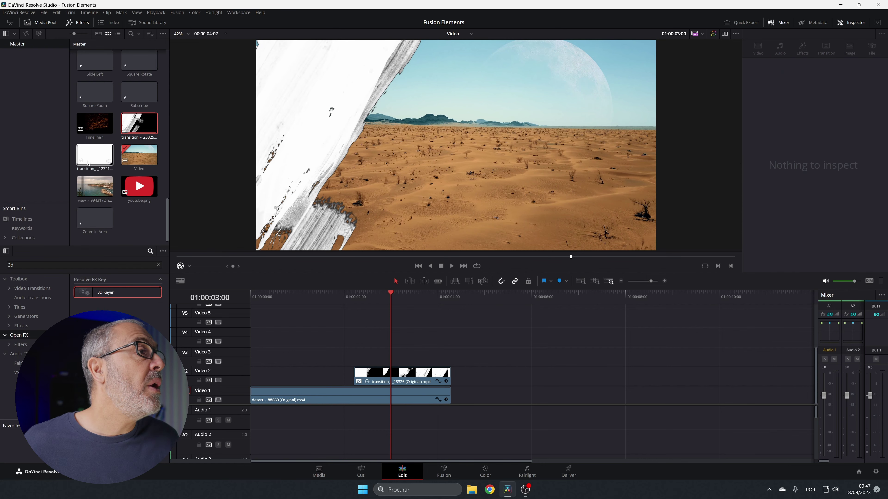
Step: Place the ocean clip on Video 3 at the start of the transition clip and set its zoom to 1.100
{"action": "scroll", "coordinate": [87, 163], "scroll_direction": "up", "scroll_amount": 5}
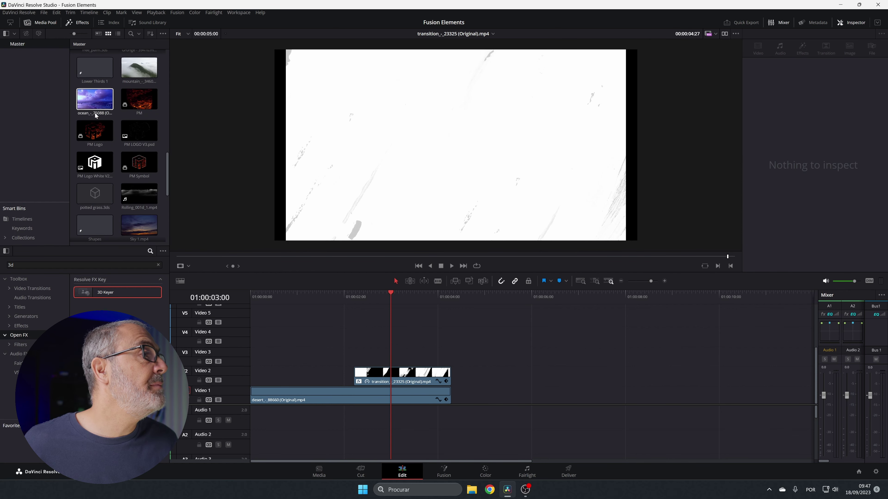
{"action": "left_click_drag", "start_coordinate": [94, 99], "coordinate": [365, 365]}
{"action": "left_click", "coordinate": [414, 349]}
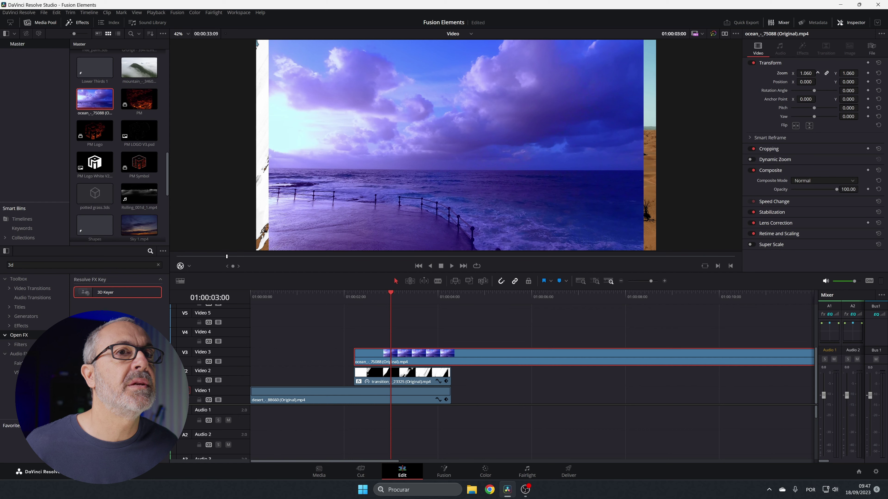
{"action": "mouse_move", "coordinate": [806, 73]}
{"action": "left_mouse_down"}
{"action": "mouse_move", "coordinate": [816, 73]}
{"action": "mouse_move", "coordinate": [806, 74]}
{"action": "left_mouse_up"}
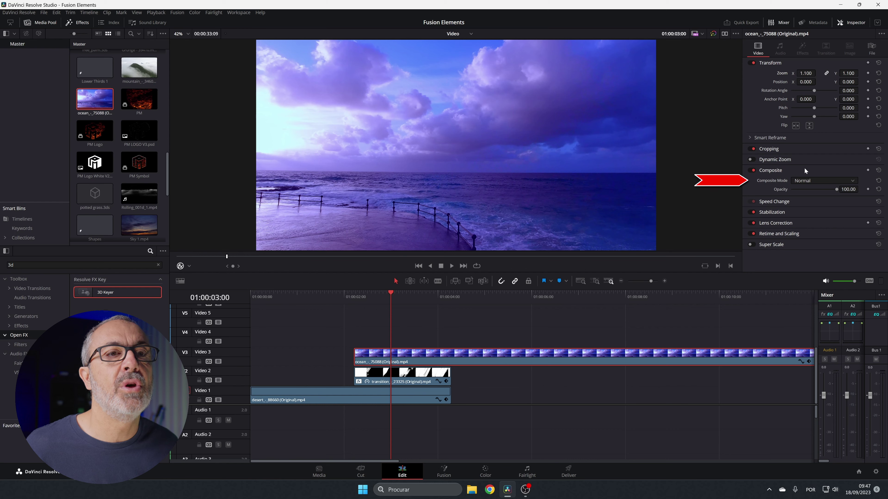
Step: Set the ocean clip's composite mode to Foreground
{"action": "left_click", "coordinate": [798, 180]}
{"action": "scroll", "coordinate": [813, 209], "scroll_direction": "down", "scroll_amount": 5}
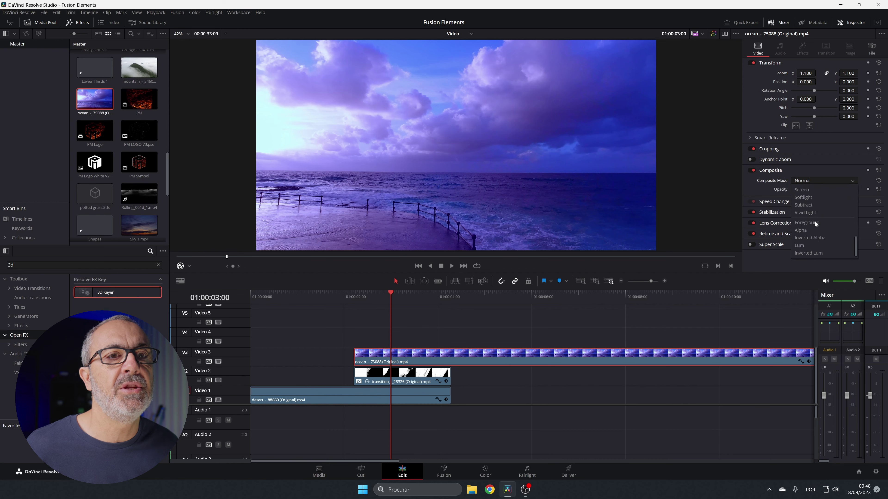
{"action": "left_click", "coordinate": [815, 223]}
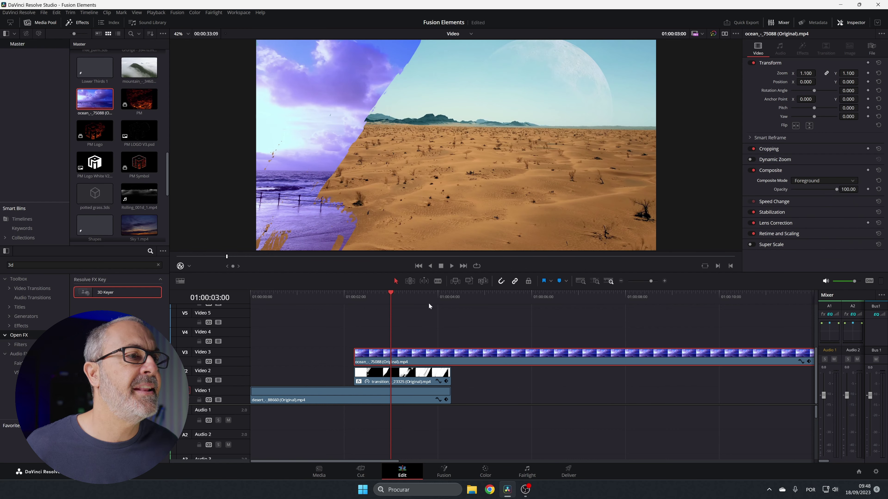
Step: Play back the desert-to-ocean transition from about 01:00:01:21
{"action": "left_click_drag", "start_coordinate": [390, 296], "coordinate": [338, 301]}
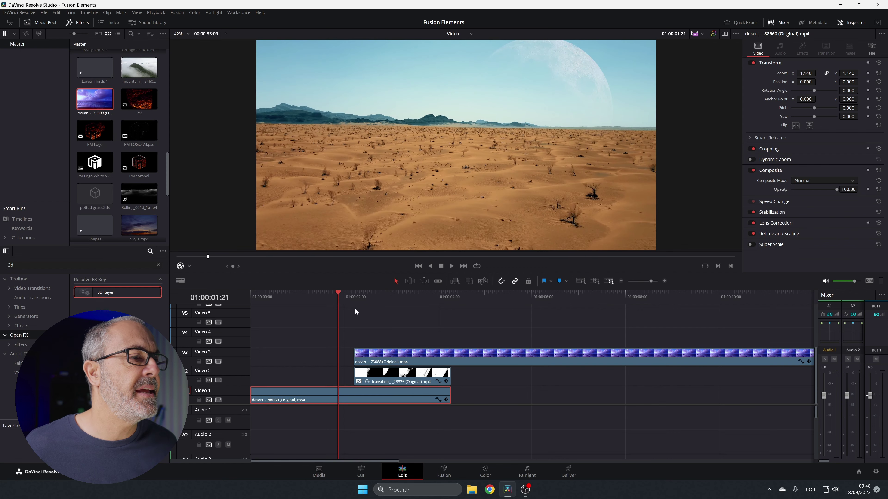
{"action": "key", "text": "space"}
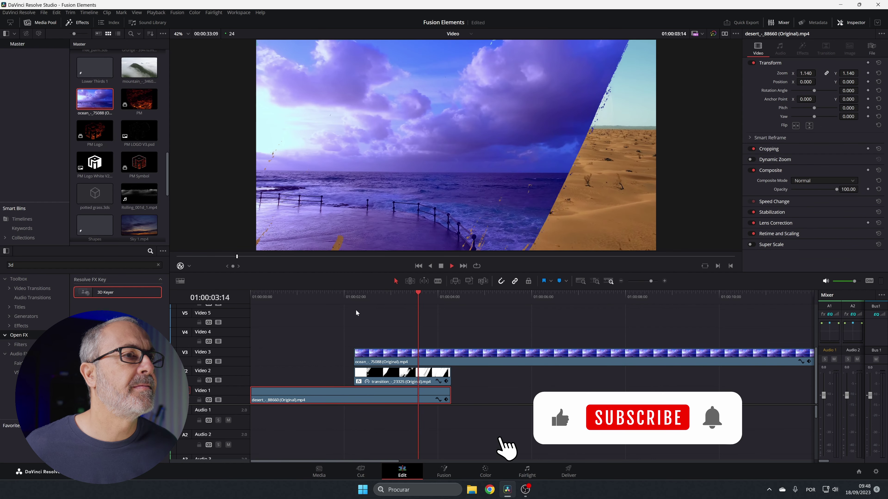
{"action": "key", "text": "space"}
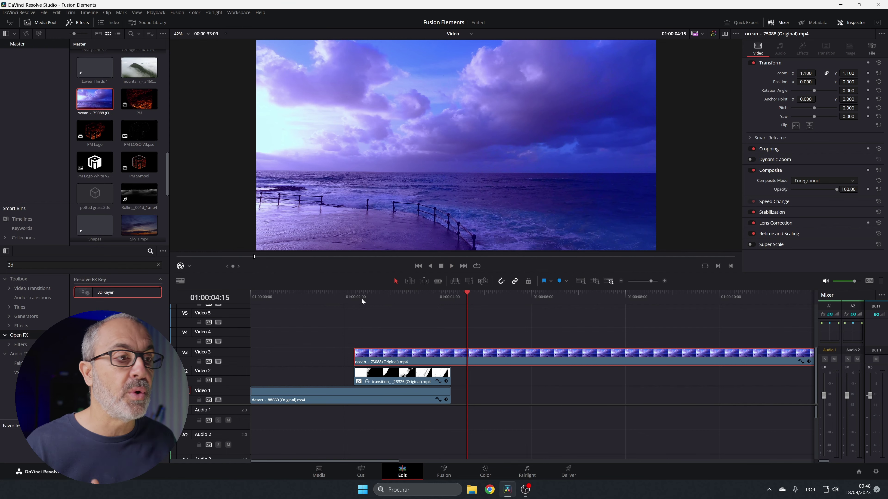
Step: Place the Grunge clip on Video 4 at the end of the brush transition clip and set its zoom to 1.130
{"action": "scroll", "coordinate": [117, 166], "scroll_direction": "down", "scroll_amount": 4}
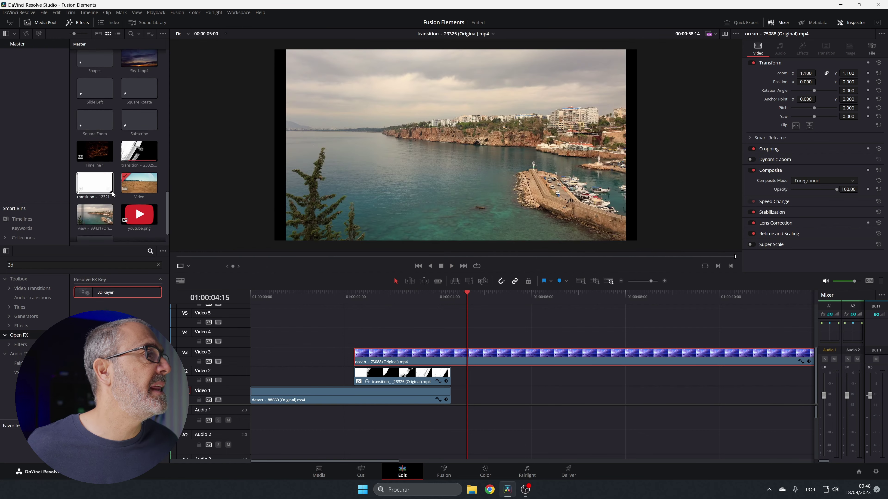
{"action": "scroll", "coordinate": [116, 146], "scroll_direction": "up", "scroll_amount": 10}
{"action": "left_click_drag", "start_coordinate": [139, 120], "coordinate": [458, 337]}
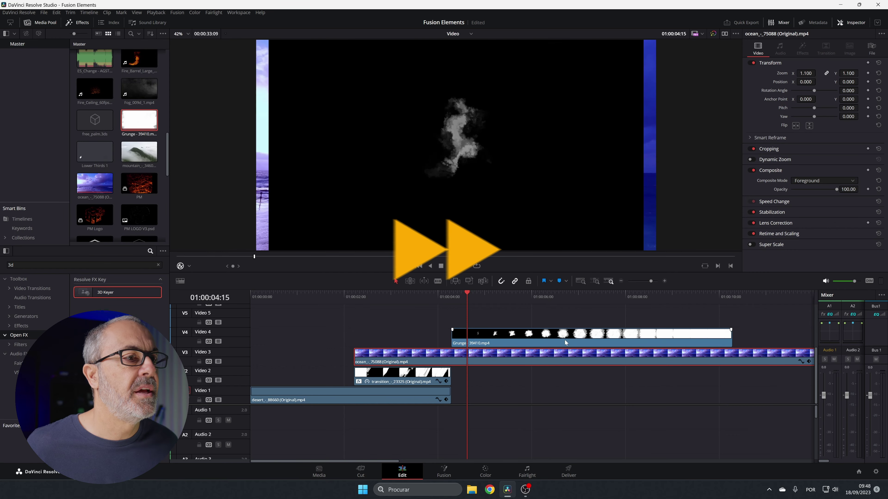
{"action": "left_click_drag", "start_coordinate": [806, 73], "coordinate": [811, 73]}
Step: Key out the Grunge clip's black with the 3D Keyer and retime the clip to 200% speed
{"action": "left_click_drag", "start_coordinate": [117, 292], "coordinate": [498, 336]}
{"action": "left_click", "coordinate": [802, 47]}
{"action": "right_click", "coordinate": [566, 334]}
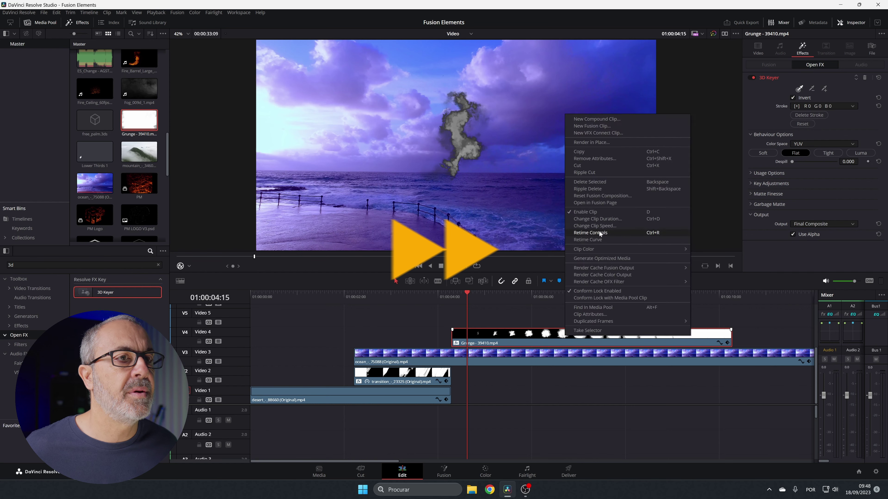
{"action": "left_click", "coordinate": [596, 234]}
{"action": "left_click", "coordinate": [596, 351]}
{"action": "left_click", "coordinate": [676, 395]}
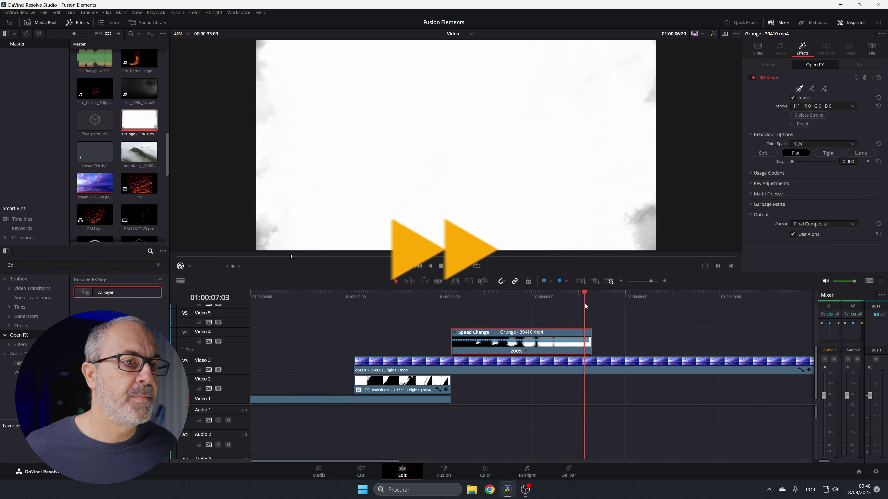
Step: Split the ocean clip at the end of the Grunge clip and delete the remainder
{"action": "left_click", "coordinate": [616, 367]}
{"action": "key", "text": "ctrl+b"}
{"action": "left_click", "coordinate": [616, 367]}
{"action": "key", "text": "Delete"}
Step: Place the 126442 waterfall clip on Video 5 at the start of the Grunge clip and set its zoom to 1.120
{"action": "left_click", "coordinate": [490, 297]}
{"action": "left_click", "coordinate": [497, 333]}
{"action": "scroll", "coordinate": [94, 155], "scroll_direction": "up", "scroll_amount": 10}
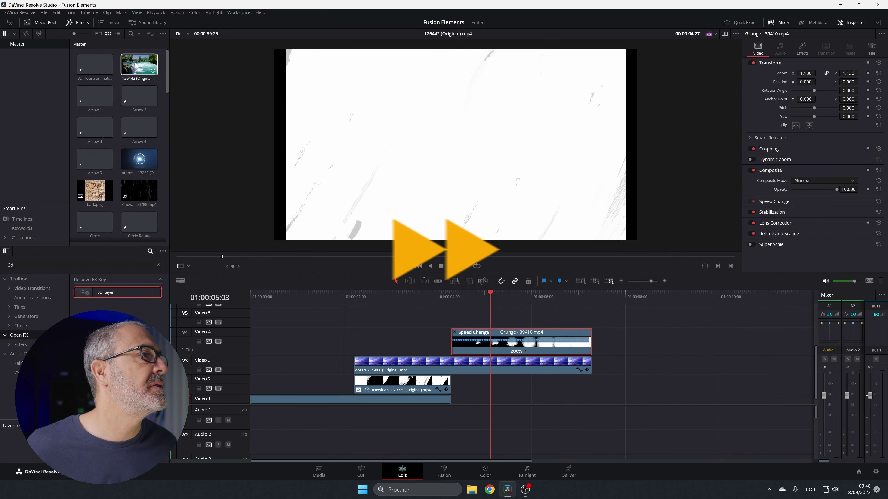
{"action": "left_click_drag", "start_coordinate": [139, 65], "coordinate": [455, 322]}
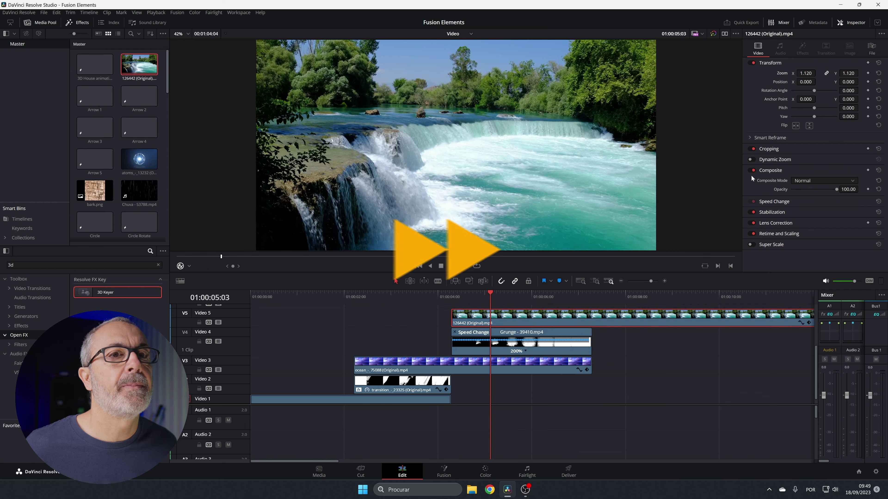
Step: Set the waterfall clip's composite mode to Foreground and the Grunge clip's composite mode to Alpha
{"action": "left_click", "coordinate": [814, 182]}
{"action": "scroll", "coordinate": [816, 213], "scroll_direction": "down", "scroll_amount": 10}
{"action": "left_click", "coordinate": [813, 224]}
{"action": "left_click", "coordinate": [555, 343]}
{"action": "left_click", "coordinate": [836, 182]}
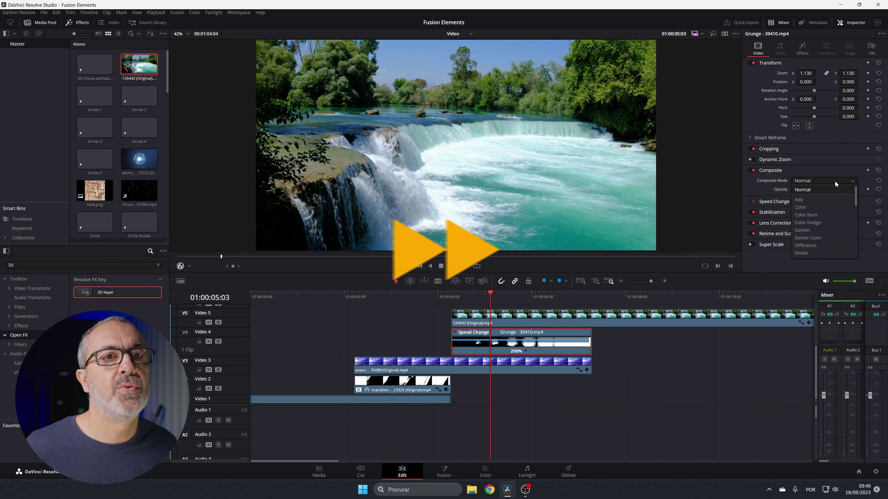
{"action": "scroll", "coordinate": [834, 216], "scroll_direction": "down", "scroll_amount": 10}
{"action": "left_click", "coordinate": [833, 231]}
{"action": "scroll", "coordinate": [522, 315], "scroll_direction": "up", "scroll_amount": 2}
Step: Split the waterfall clip at 01:00:09:09 and delete the part after the cut
{"action": "left_click", "coordinate": [690, 297]}
{"action": "key", "text": "ctrl+b"}
{"action": "left_click", "coordinate": [737, 330]}
{"action": "key", "text": "Delete"}
{"action": "scroll", "coordinate": [521, 368], "scroll_direction": "up", "scroll_amount": 1}
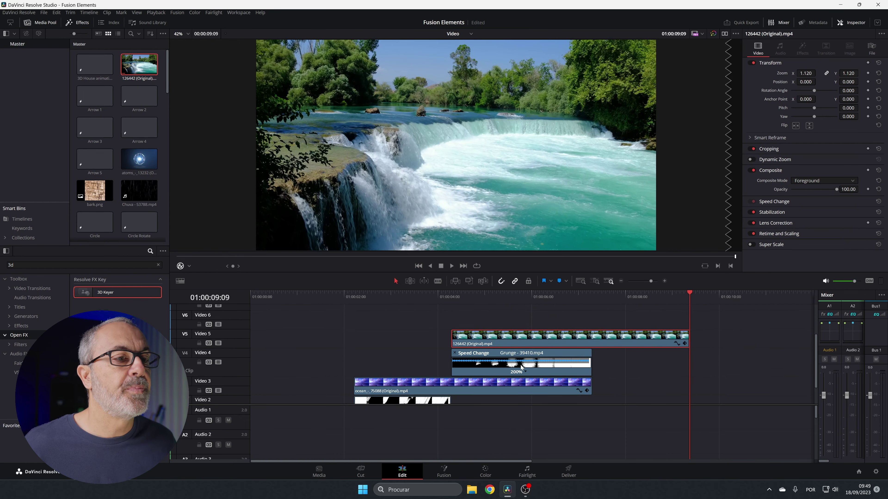
Step: Shift the Grunge and waterfall clips later on the timeline and extend the ocean clip to the end of the Grunge clip
{"action": "scroll", "coordinate": [521, 367], "scroll_direction": "down", "scroll_amount": 2}
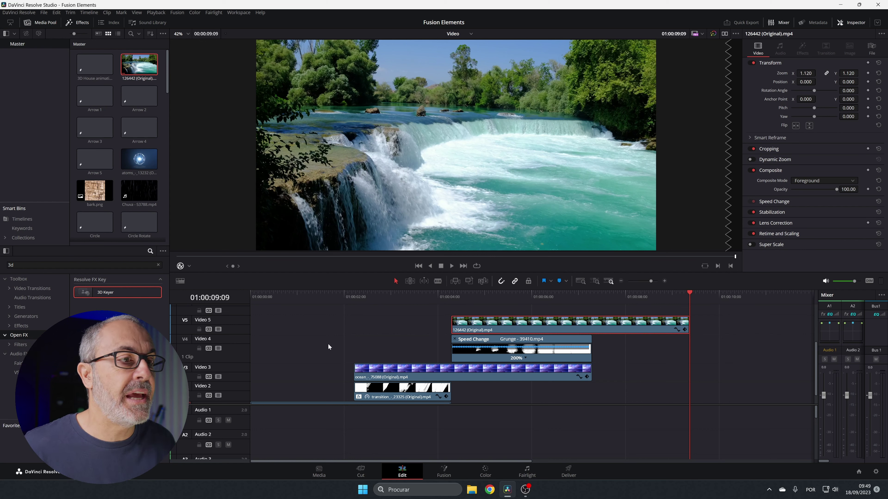
{"action": "left_click_drag", "start_coordinate": [693, 299], "coordinate": [451, 299]}
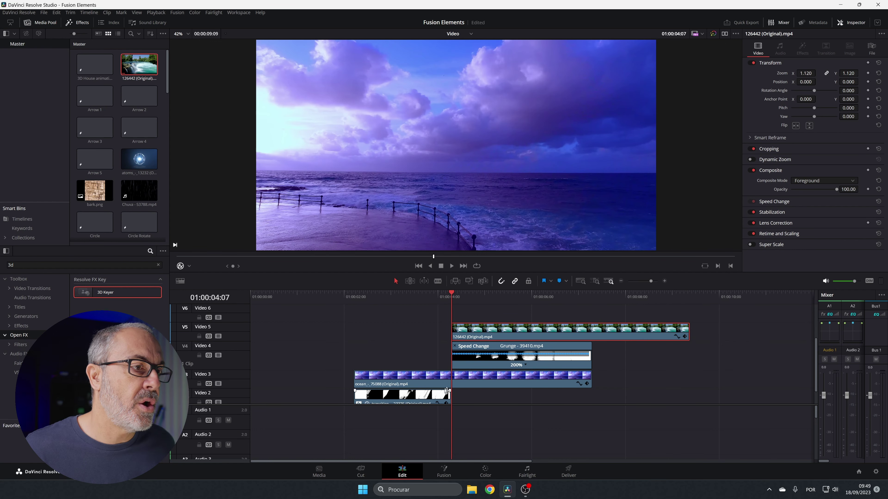
{"action": "left_click", "coordinate": [578, 383]}
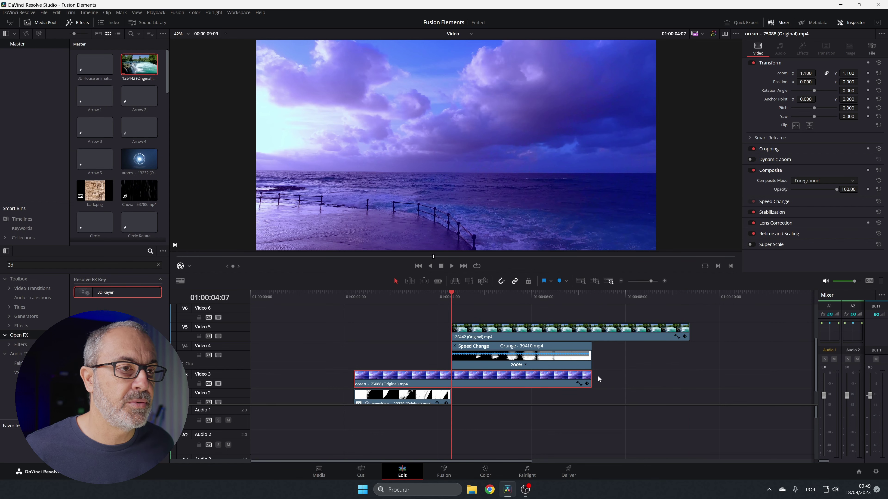
{"action": "left_click_drag", "start_coordinate": [592, 378], "coordinate": [608, 337]}
Step: Split the ocean clip at 01:00:04:07 and move its second part to Video 1, the Grunge clip to Video 2 and the waterfall clip to Video 3
{"action": "left_click", "coordinate": [457, 383]}
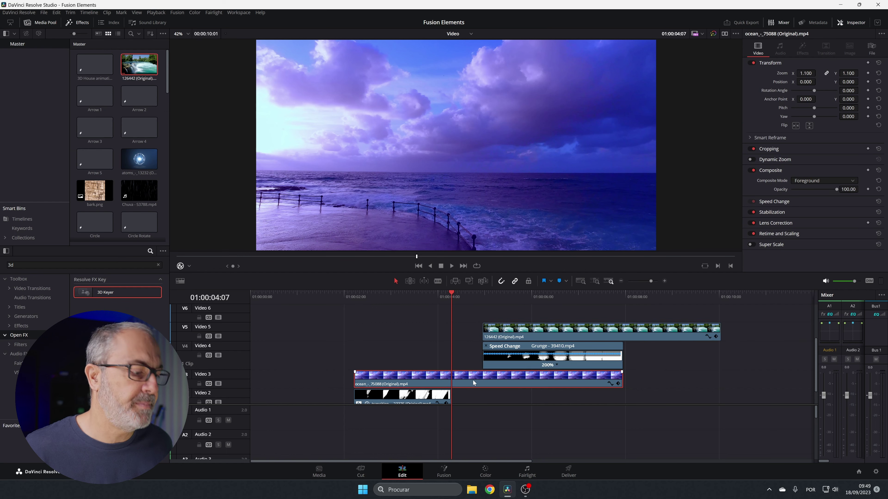
{"action": "left_click_drag", "start_coordinate": [714, 393], "coordinate": [546, 295]}
{"action": "left_click_drag", "start_coordinate": [544, 363], "coordinate": [539, 398]}
Step: Play back the timeline from about 01:00:01:17 to review both transitions
{"action": "left_click_drag", "start_coordinate": [452, 295], "coordinate": [329, 318]}
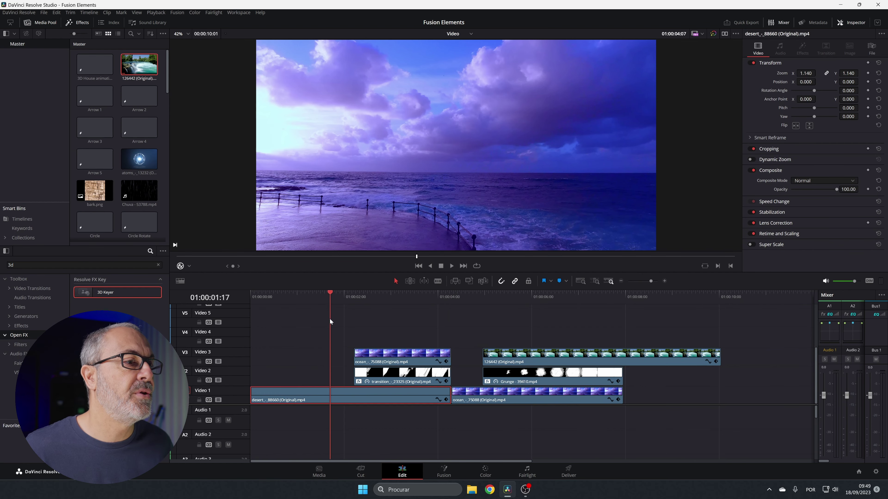
{"action": "key", "text": "space"}
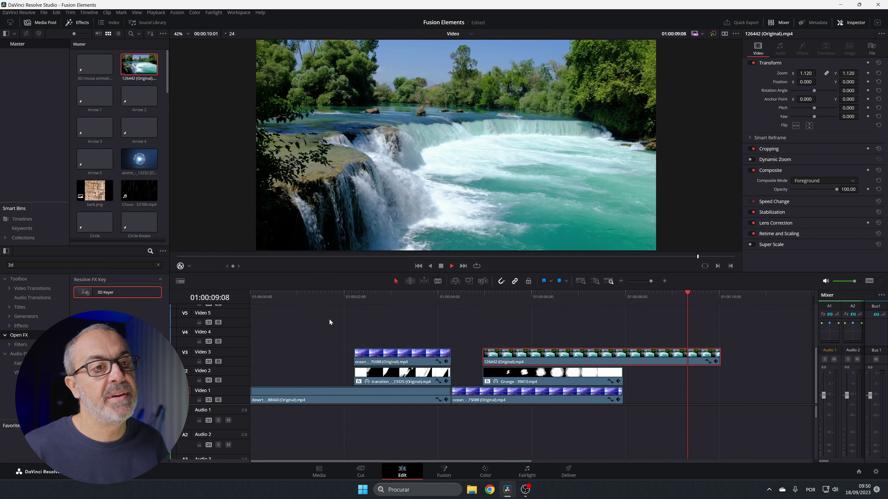
{"action": "key", "text": "space"}
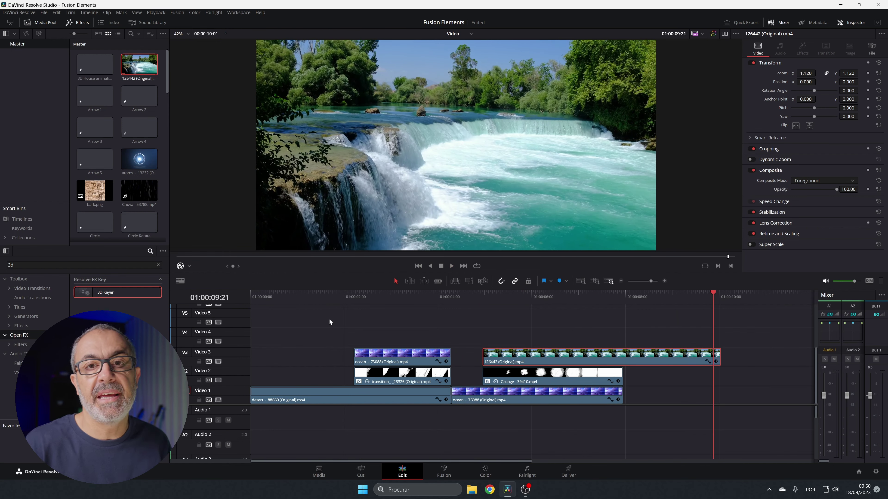